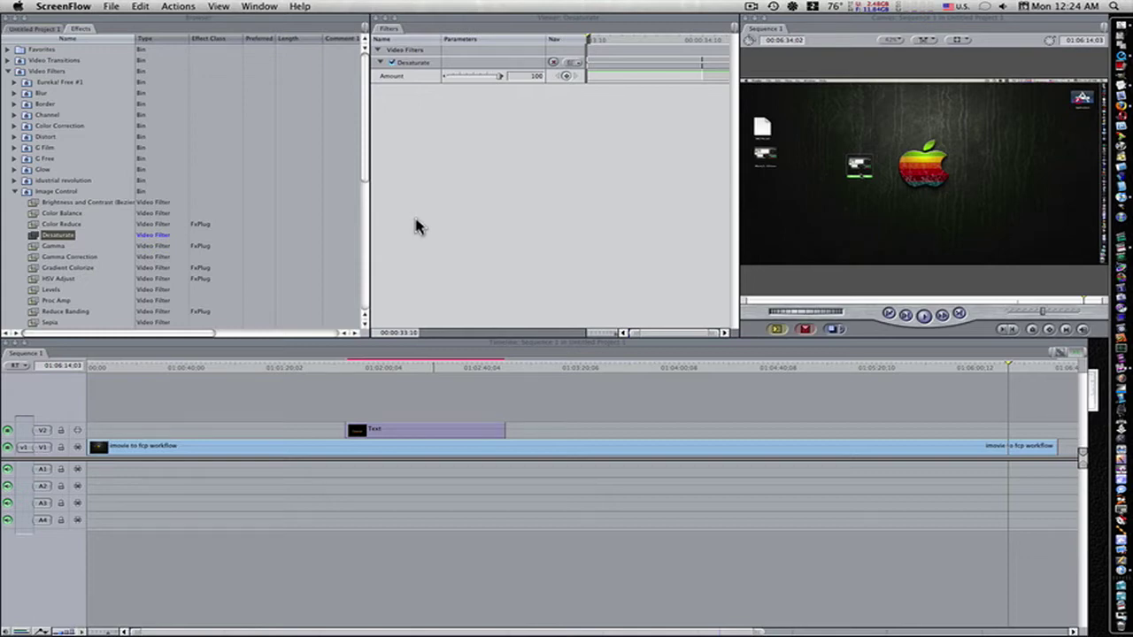
Step: Drag the V2 Text clip left to the sequence start so the 'Tutorial' title shows
click(423, 369)
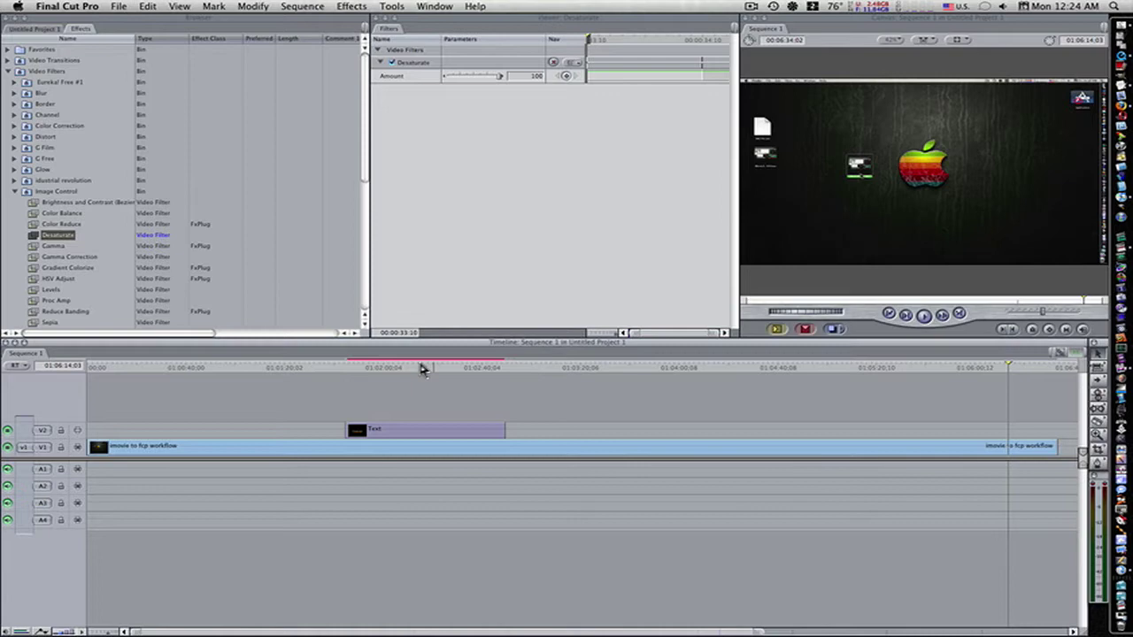
click(422, 369)
drag(416, 370, 383, 370)
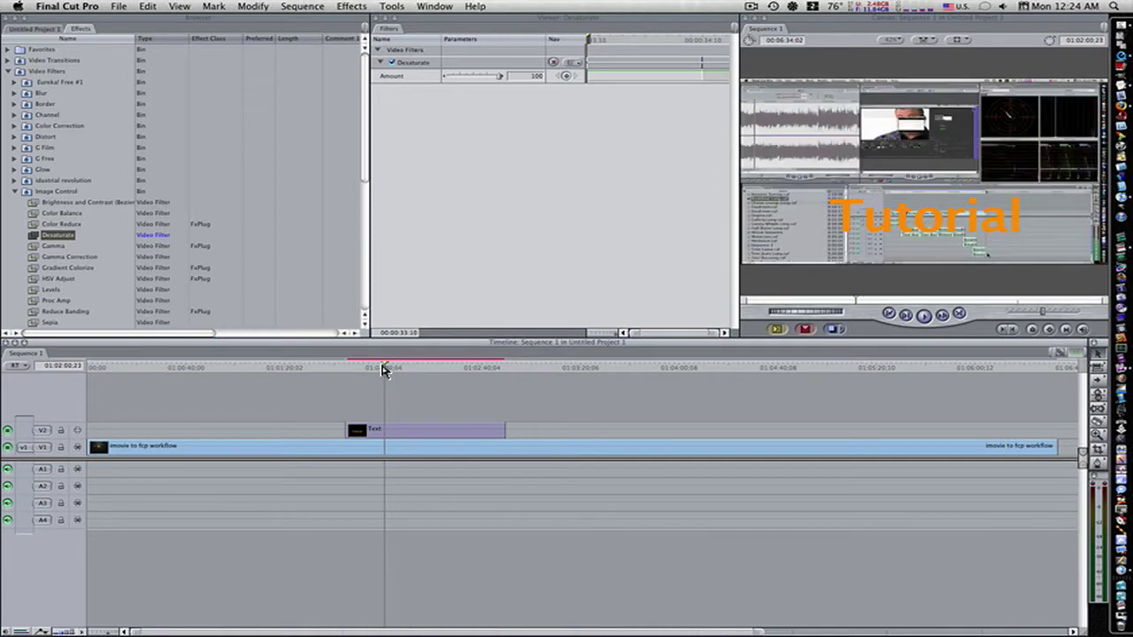
click(122, 370)
drag(375, 433, 132, 432)
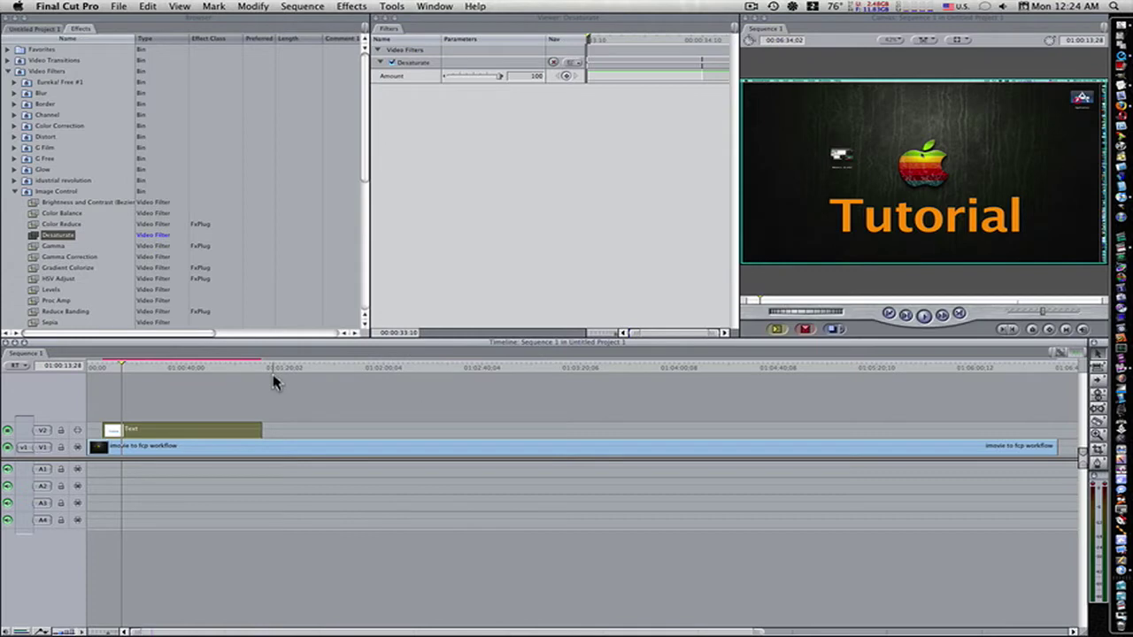
click(292, 407)
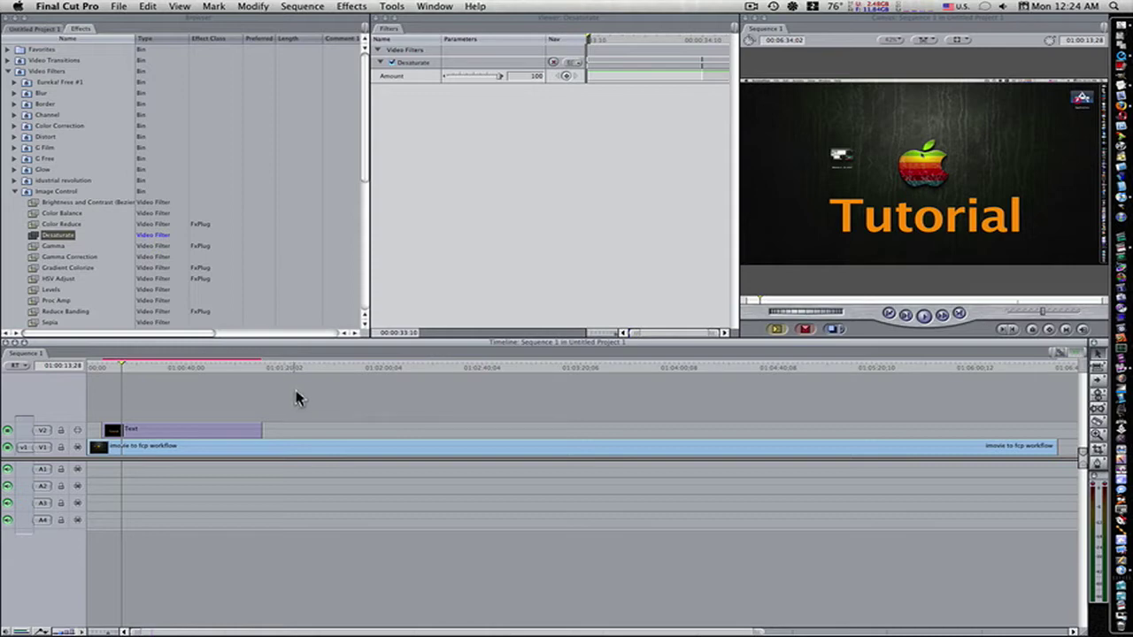
Step: Apply Desaturate to the whole V1 clip and open the clip in the Viewer
click(33, 238)
drag(33, 241, 171, 459)
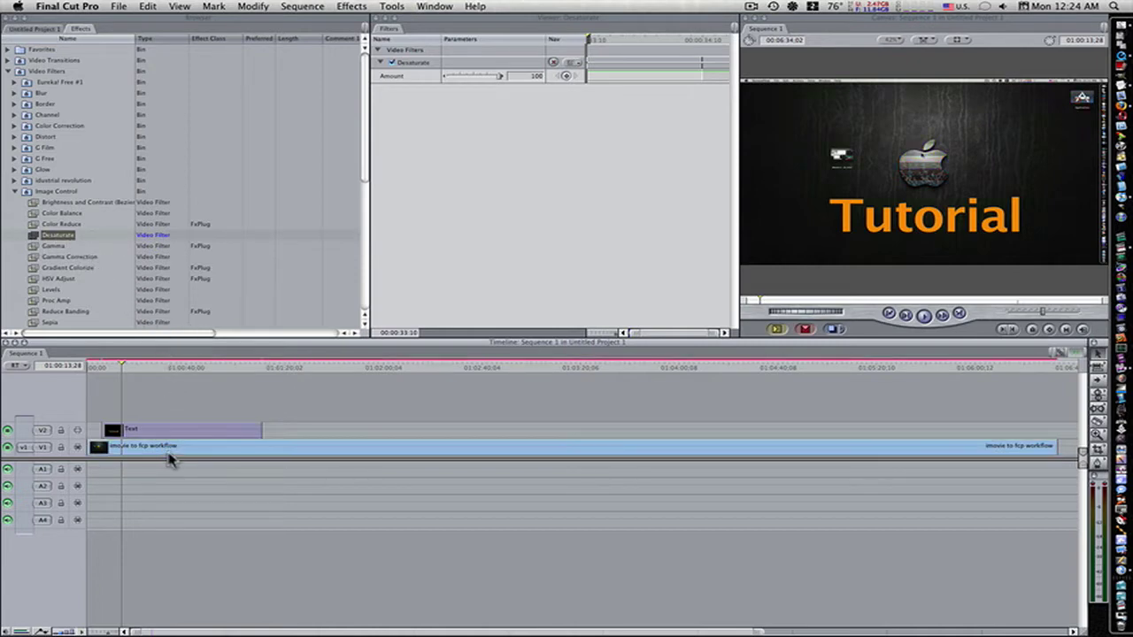
double_click(173, 455)
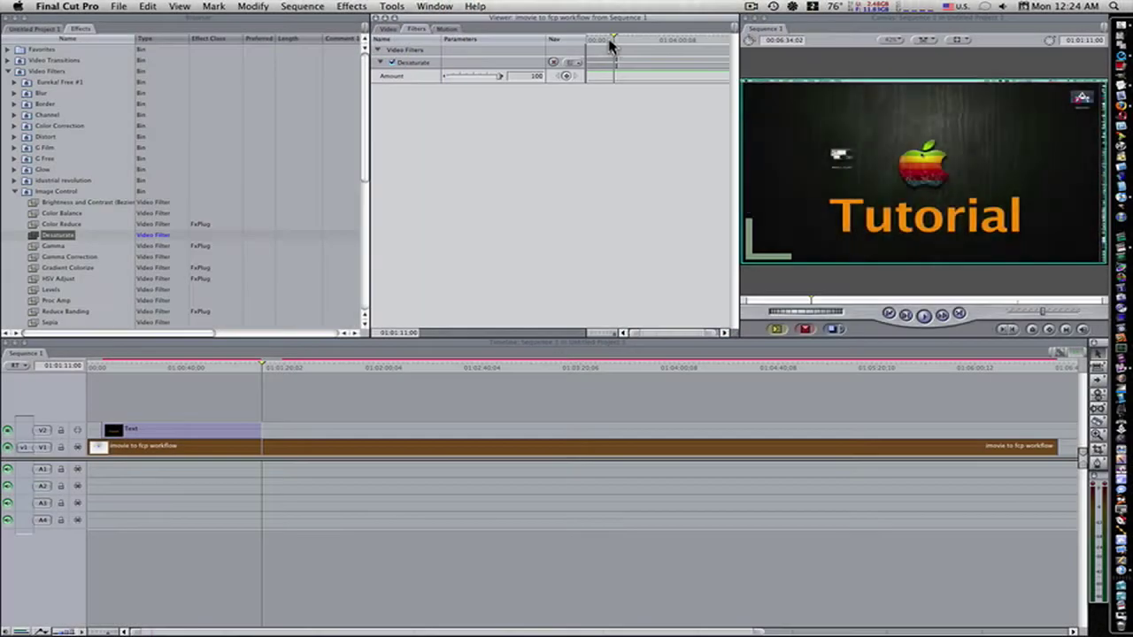
Step: Enlarge the Amount graph in the Filters tab, then delete the Desaturate filter
drag(612, 48, 614, 65)
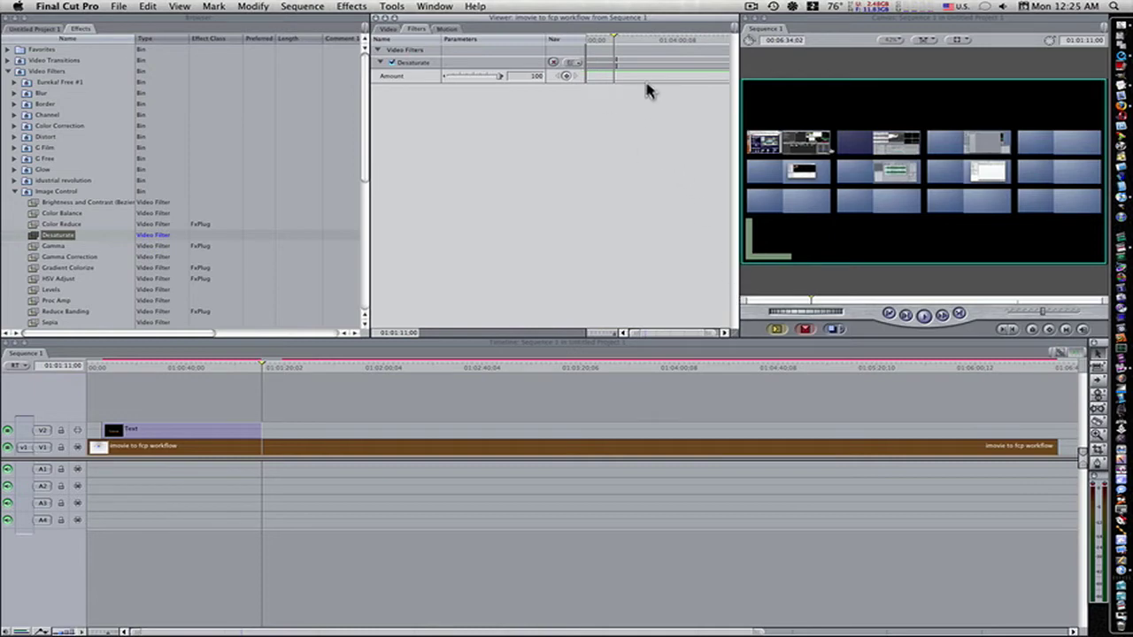
drag(645, 80, 646, 154)
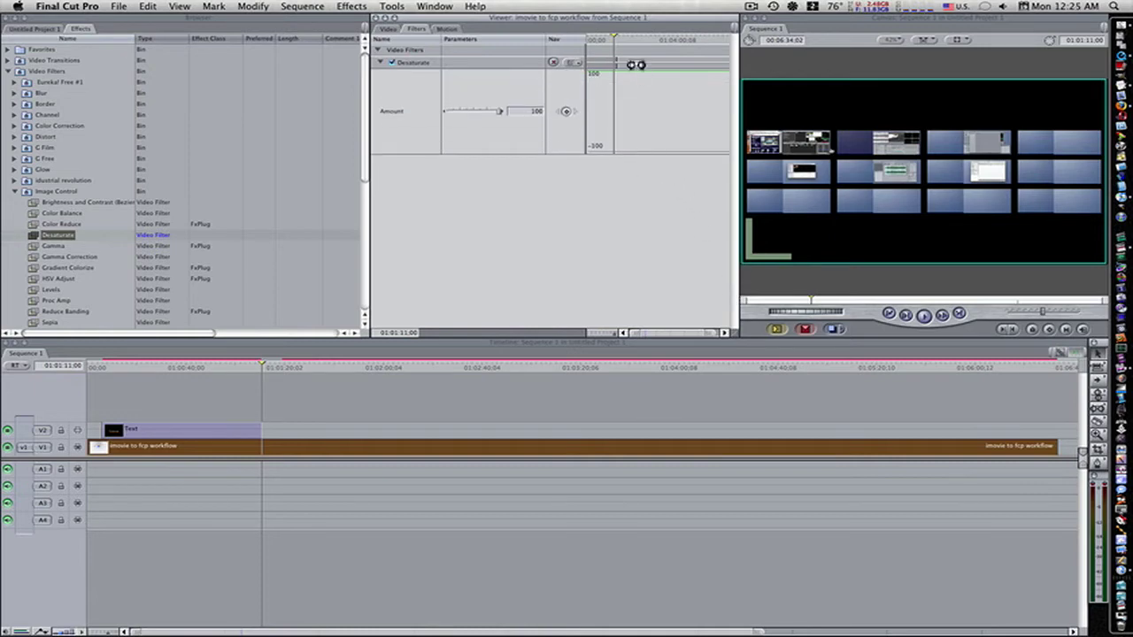
drag(622, 41, 633, 40)
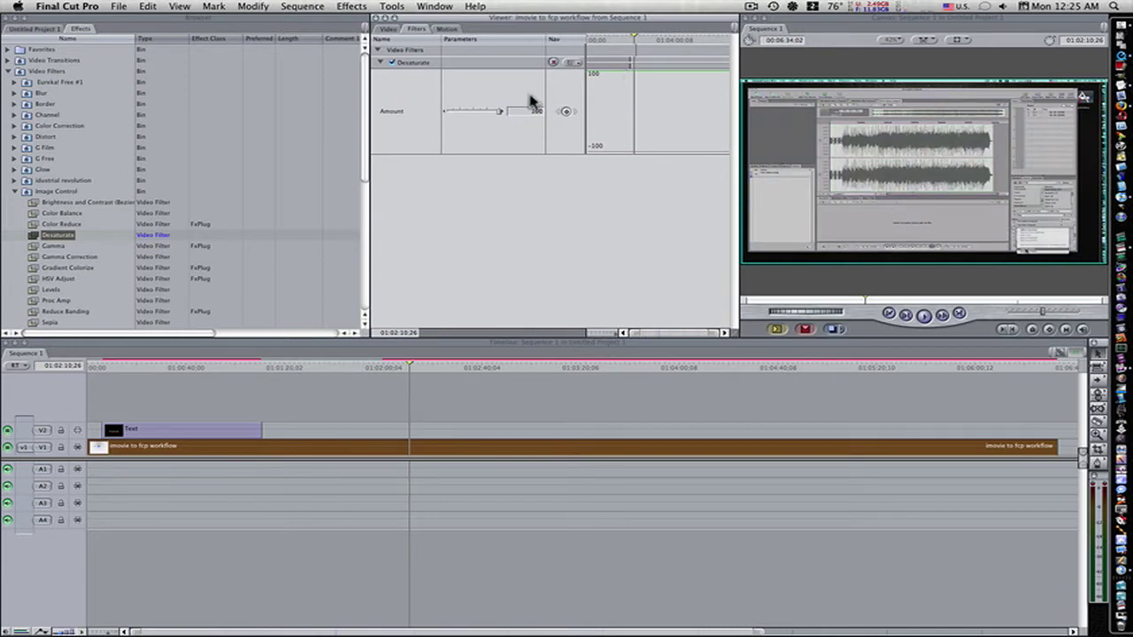
click(422, 67)
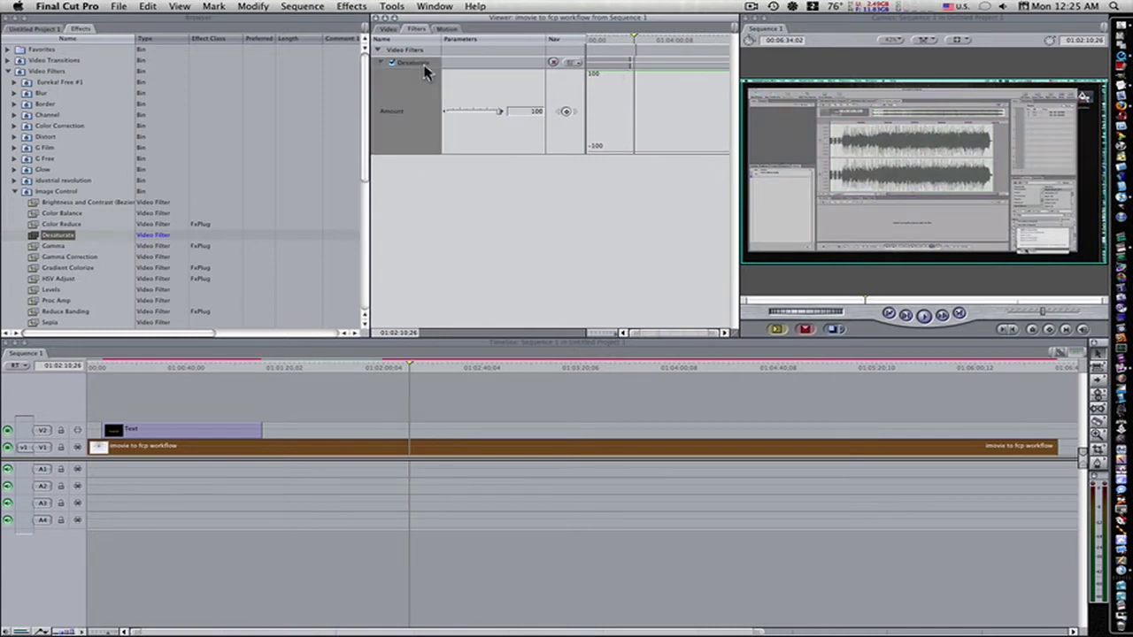
key(Delete)
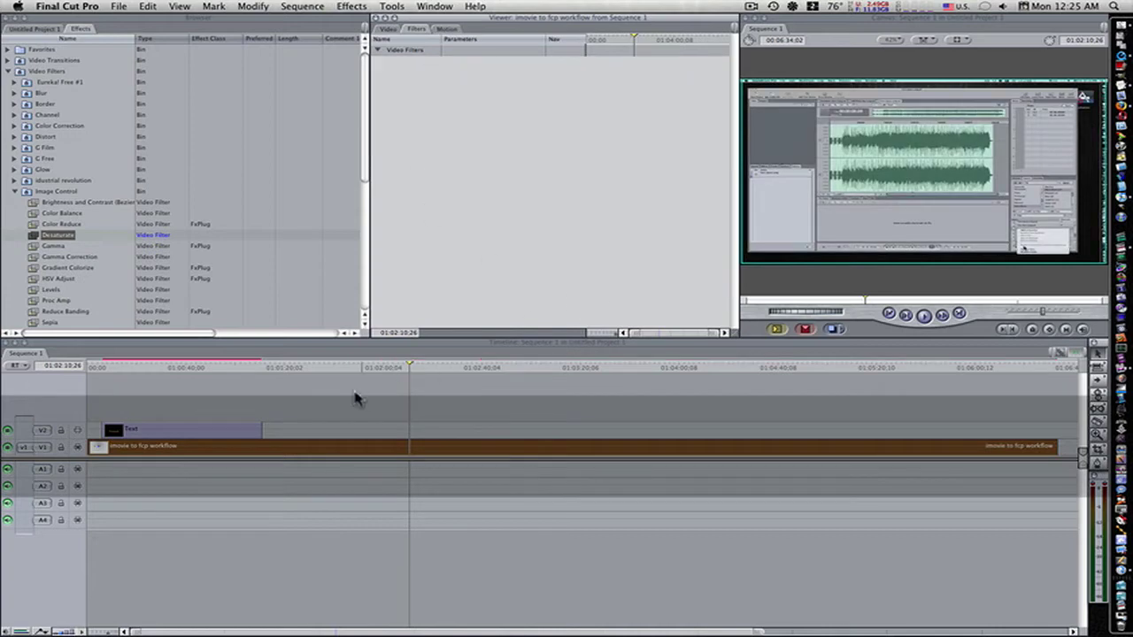
Step: Deselect the V1 clip and return the playhead to the 'Tutorial' title frame
click(301, 405)
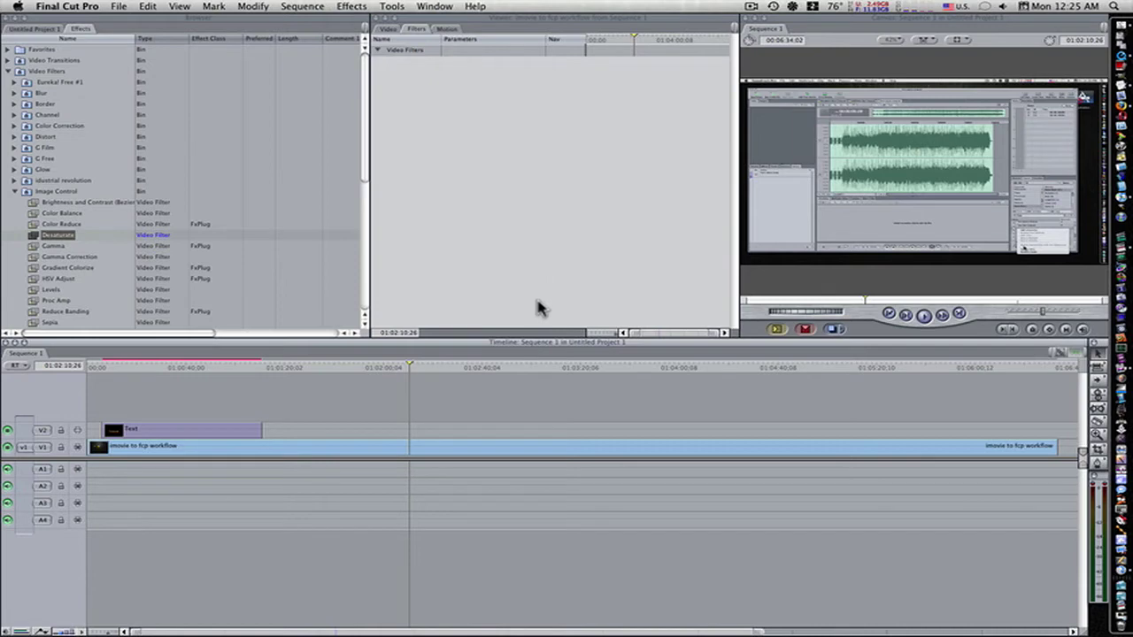
click(198, 372)
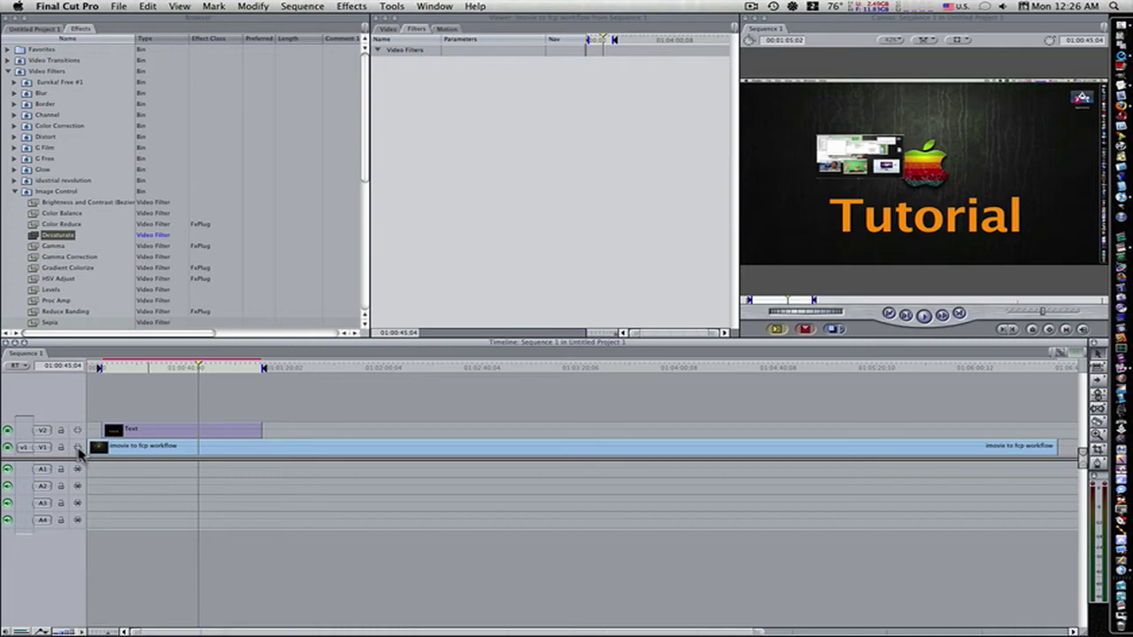
Step: Target only V1 and apply Effects > Video Filters > Image Control > Desaturate to the marked range
click(78, 448)
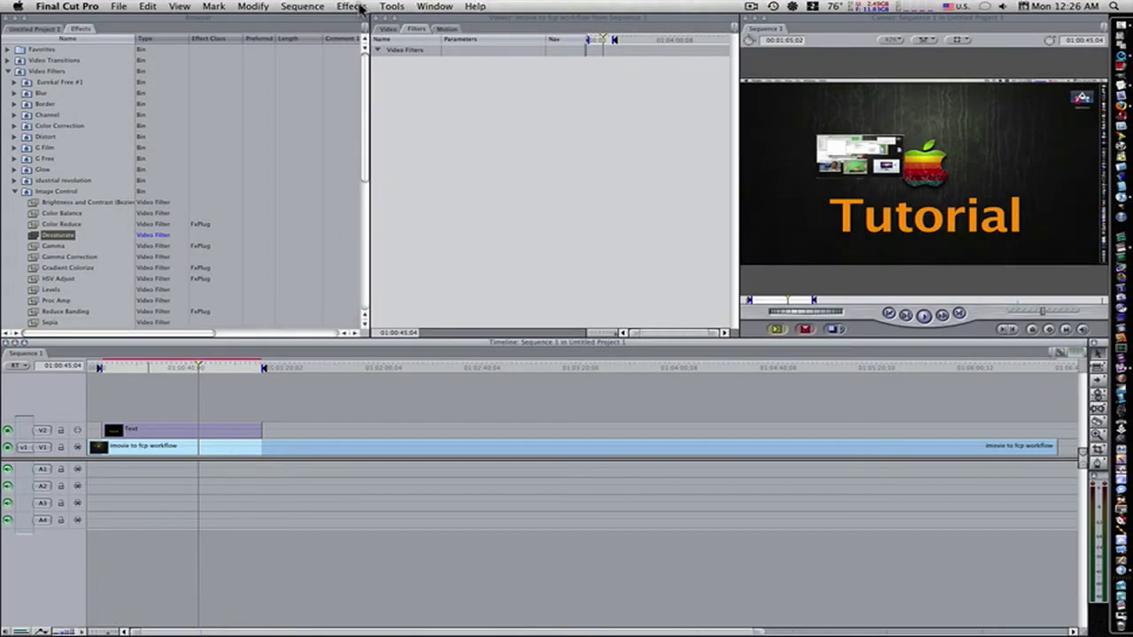
click(358, 7)
mouse_move(392, 119)
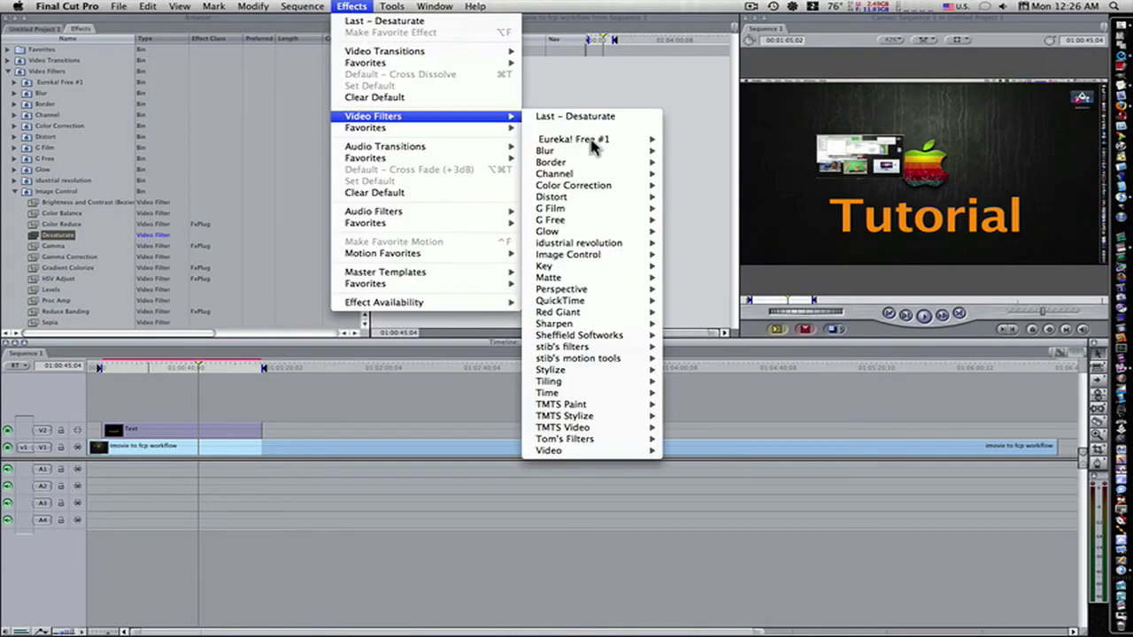
mouse_move(611, 255)
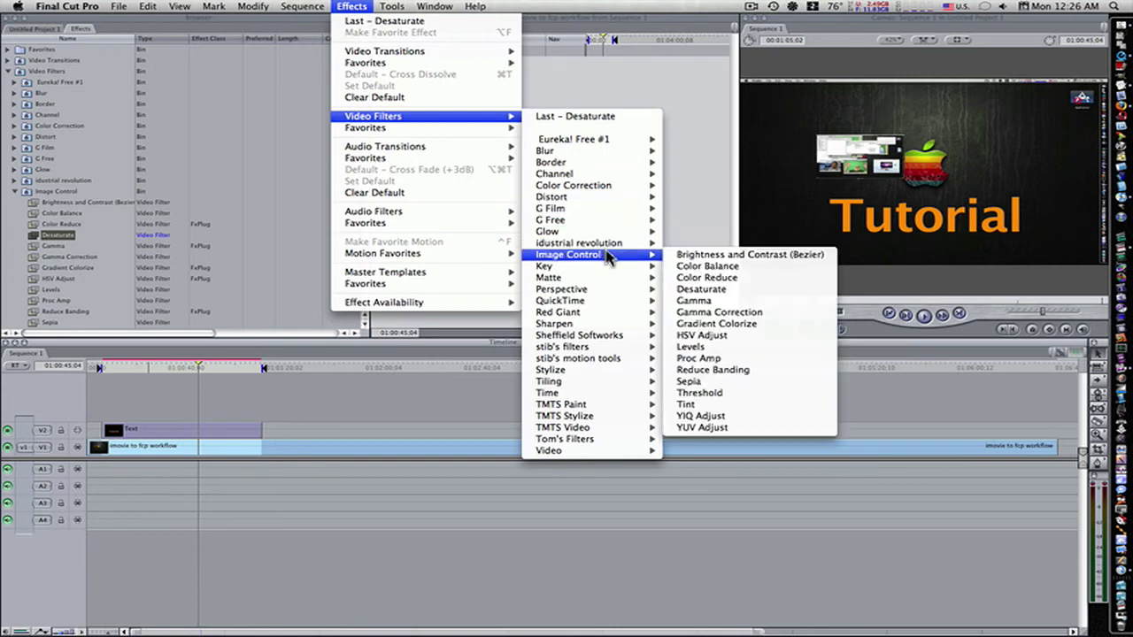
click(718, 290)
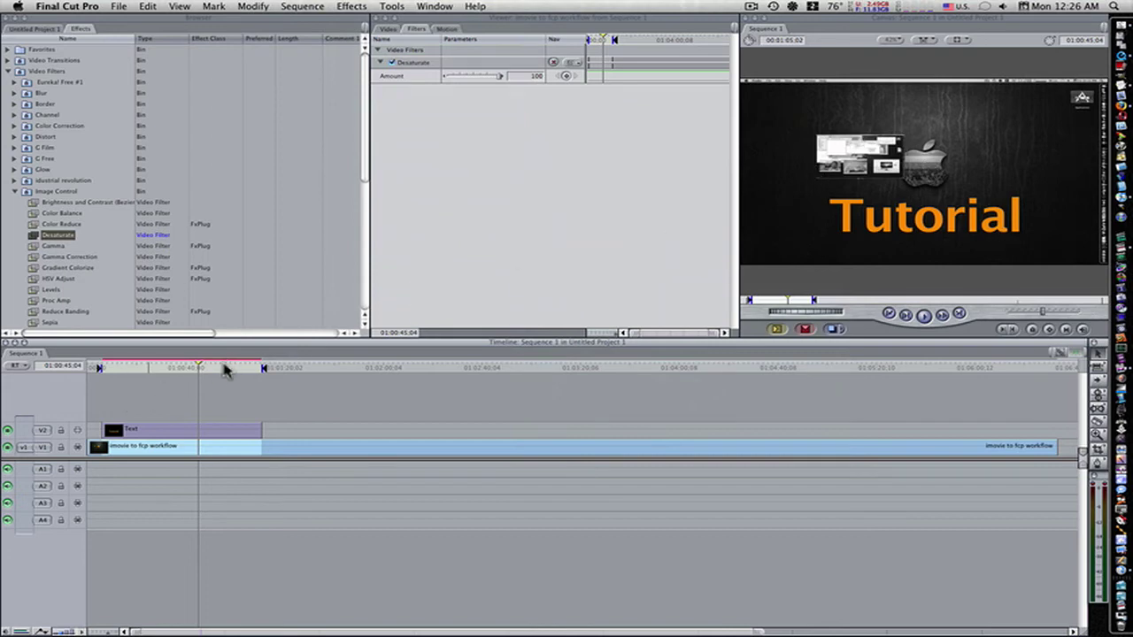
Step: Scrub through the desaturated section, clear the In and Out marks, and deselect everything
click(230, 370)
drag(235, 373, 186, 386)
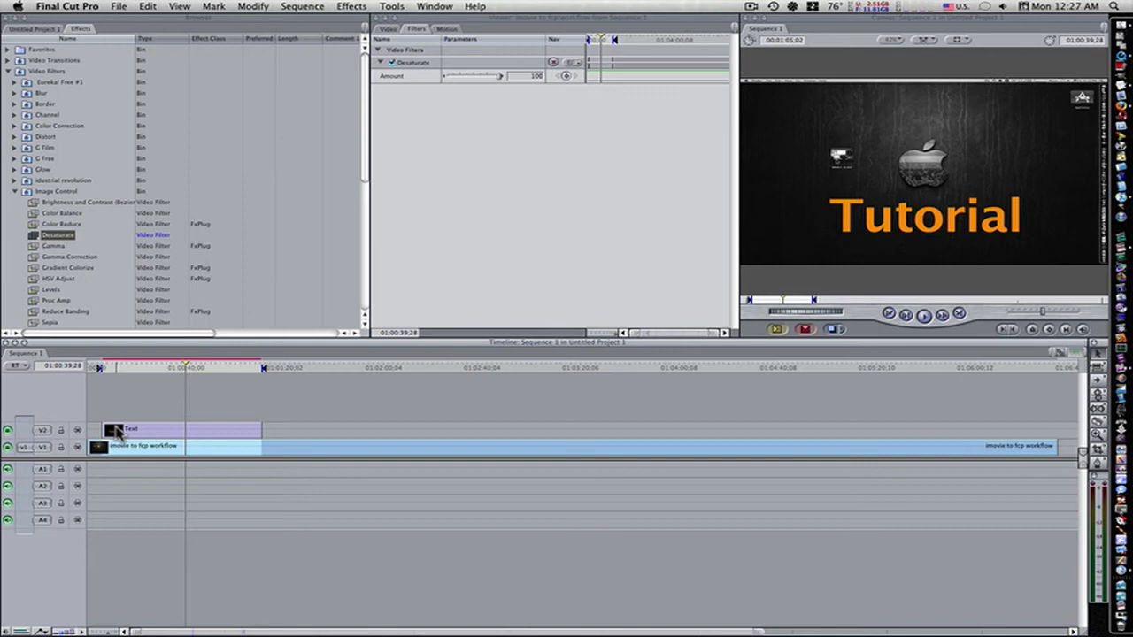
key(alt+o)
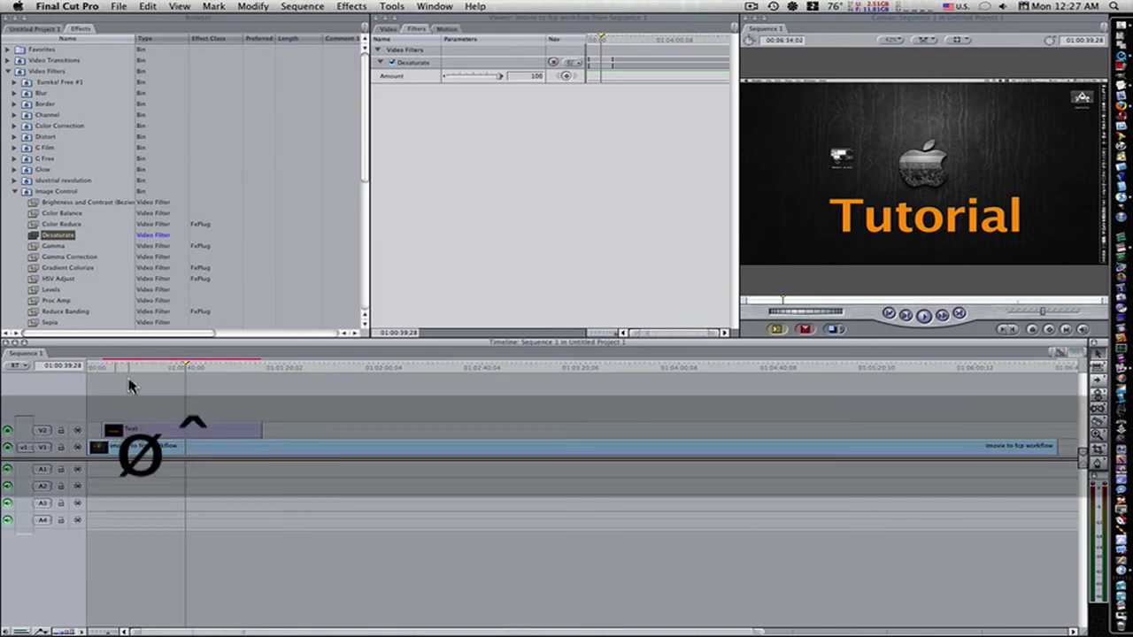
click(150, 398)
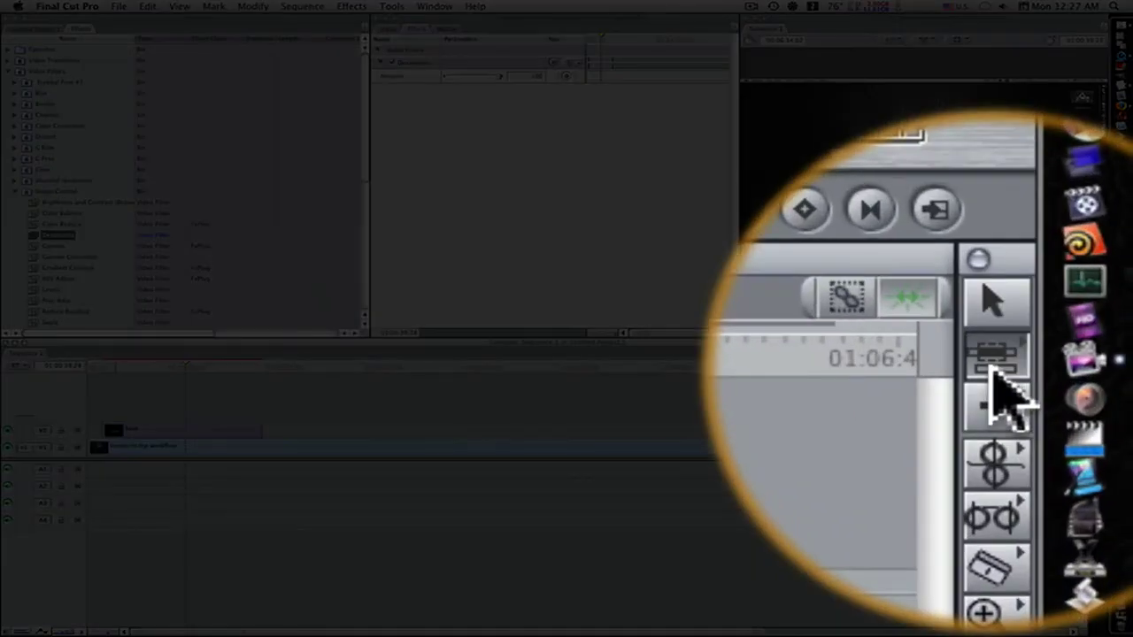
Step: Switch to the Range Selection tool from the Selection tool flyout
click(1097, 367)
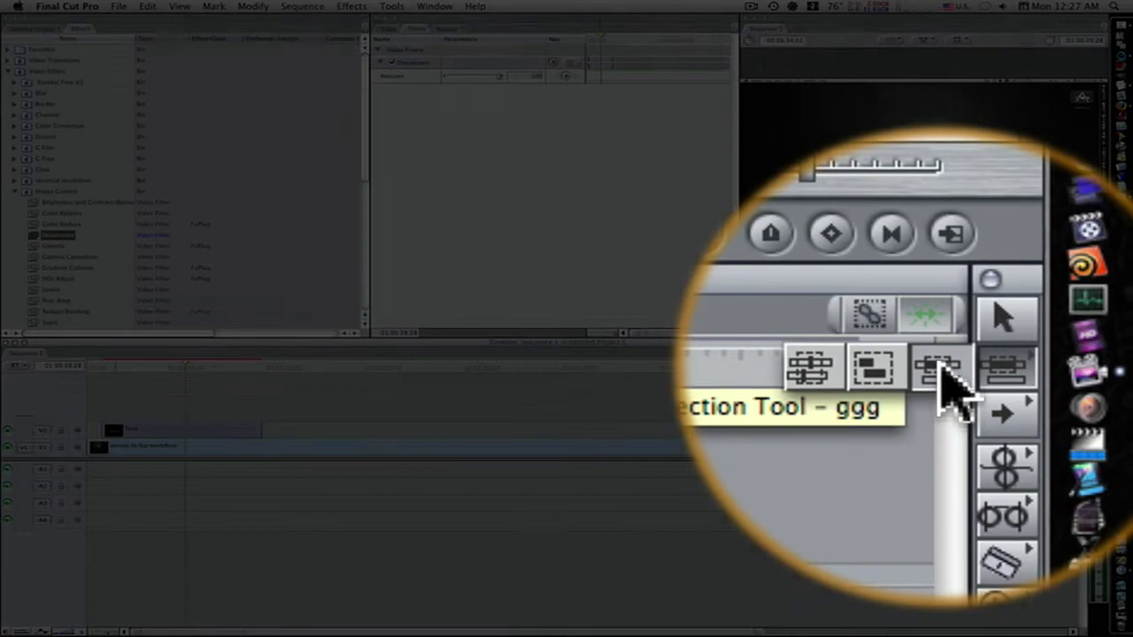
click(1080, 368)
key(g)
key(g)
key(g)
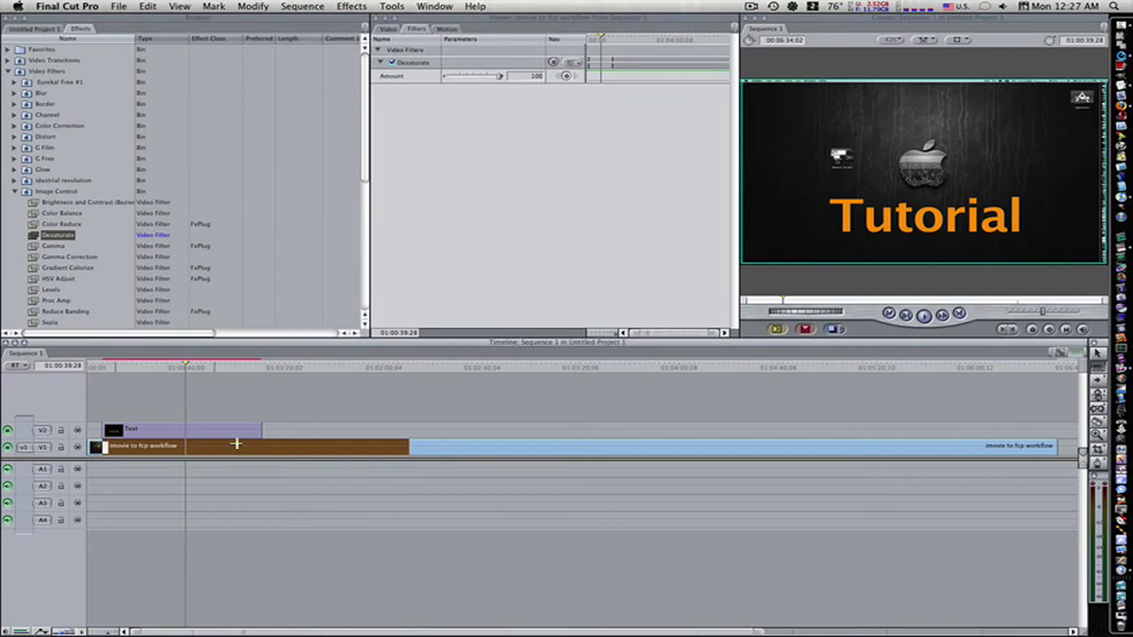
Step: Apply Effects > Video Filters > Image Control > Desaturate to the range and scrub through it
click(351, 6)
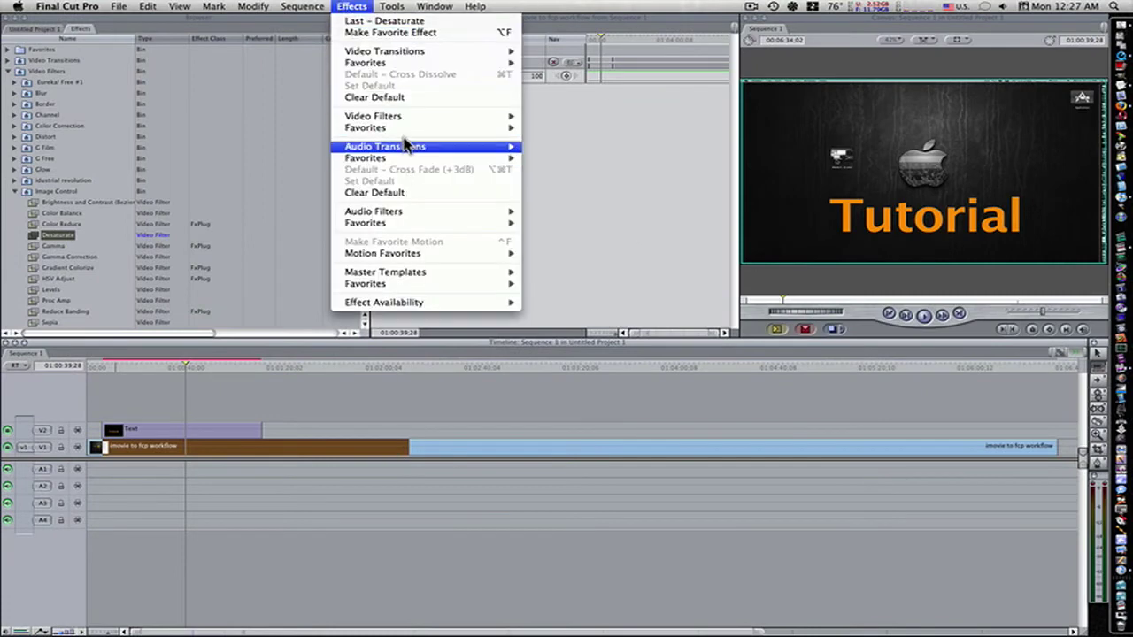
mouse_move(402, 116)
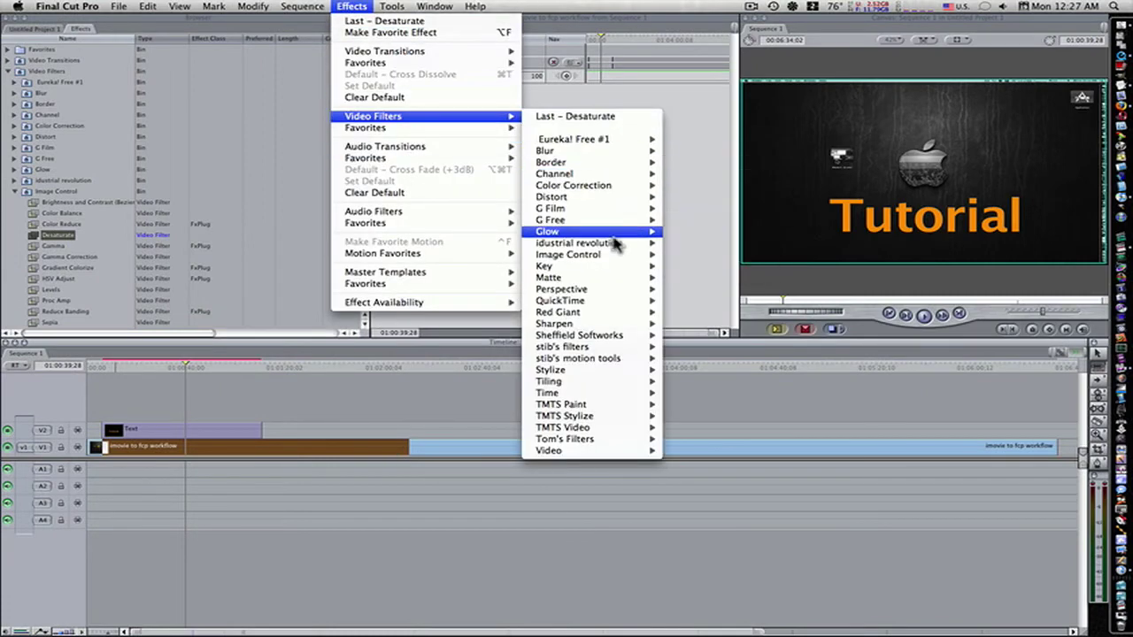
mouse_move(617, 255)
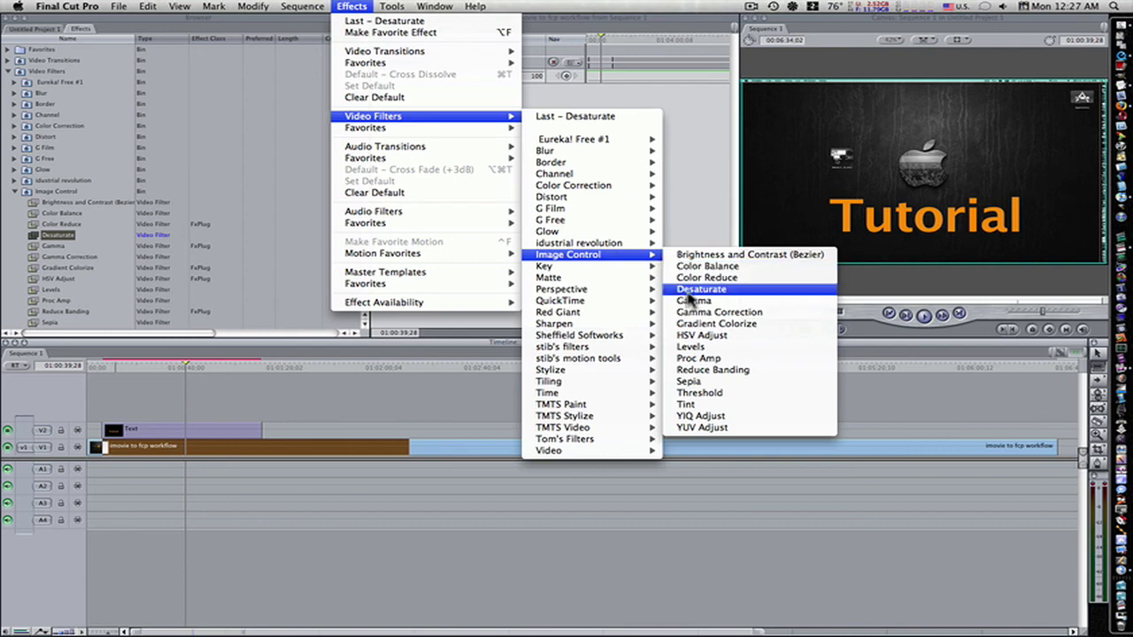
click(688, 294)
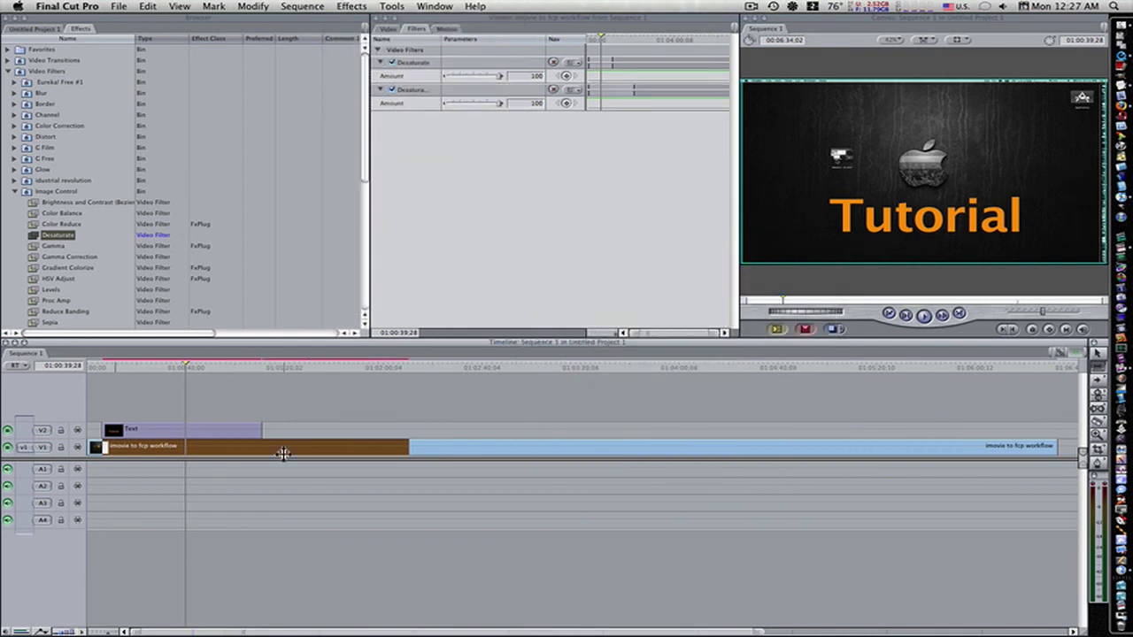
click(250, 368)
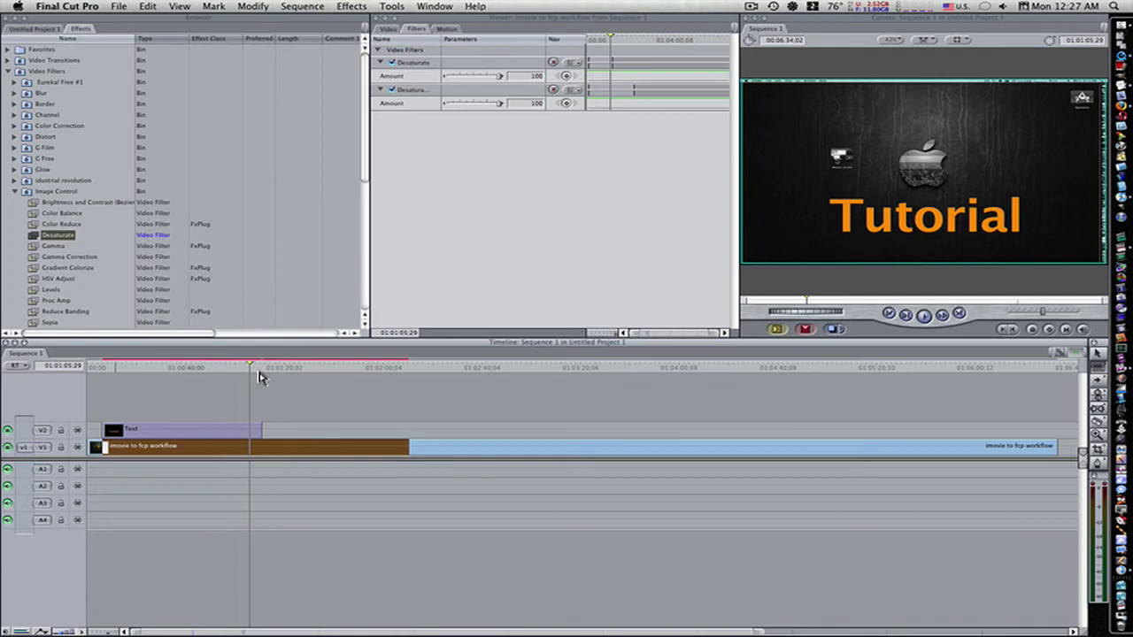
drag(259, 378, 319, 382)
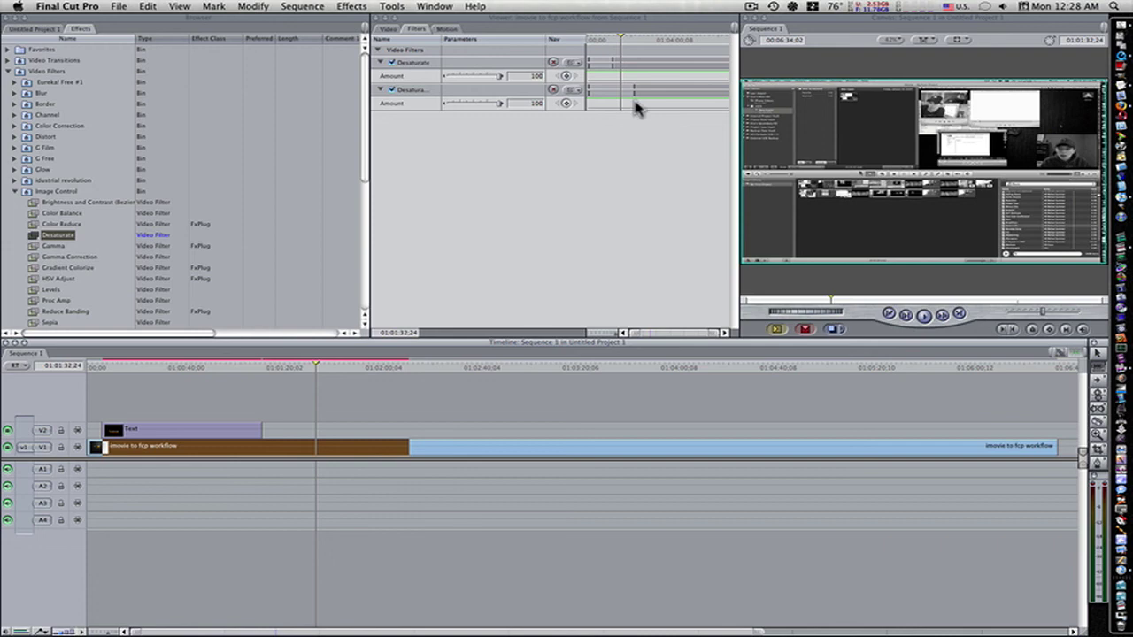
Step: Drag the second Desaturate filter's end rightward in the Filters tab, then scrub back to the start
mouse_move(633, 89)
mouse_down()
mouse_move(693, 99)
mouse_move(608, 99)
mouse_up()
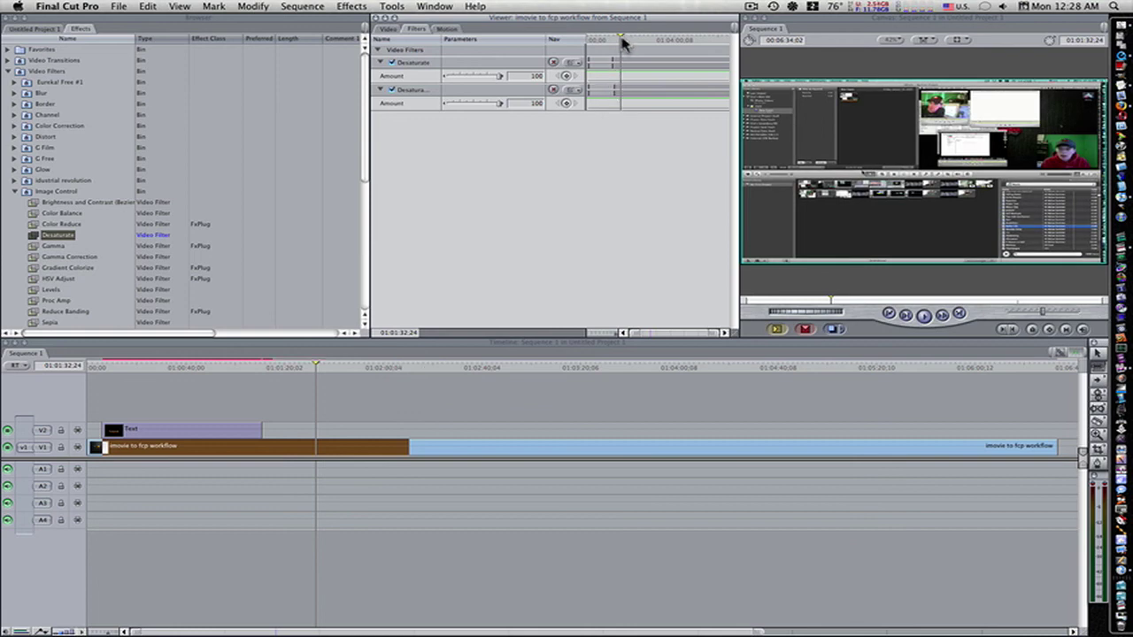
mouse_move(622, 43)
mouse_down()
mouse_move(599, 45)
mouse_move(628, 49)
mouse_up()
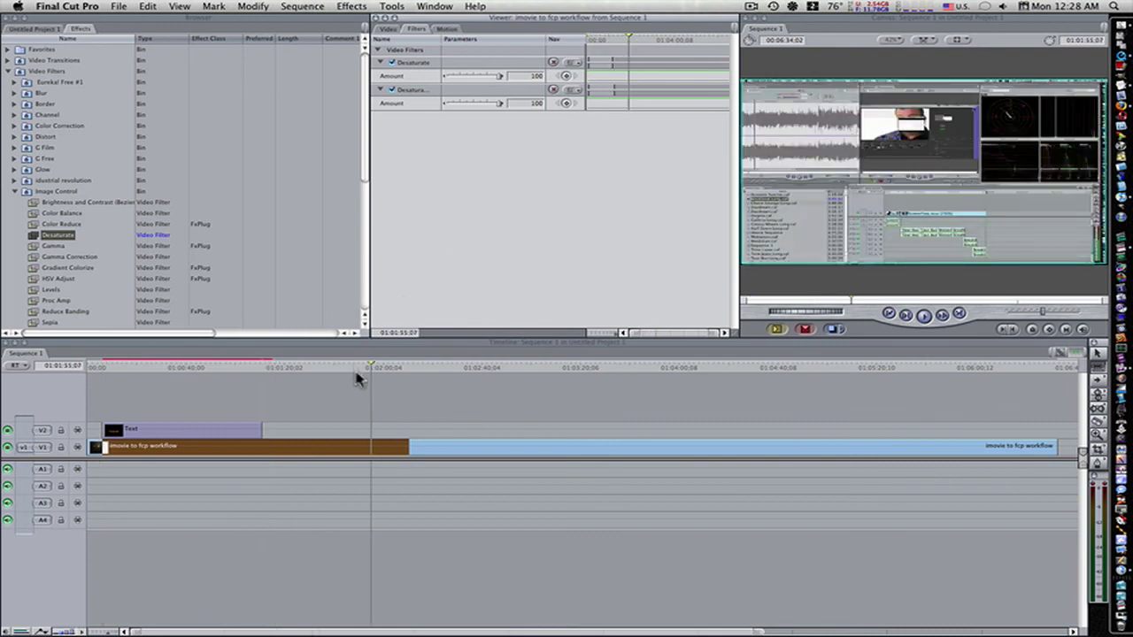